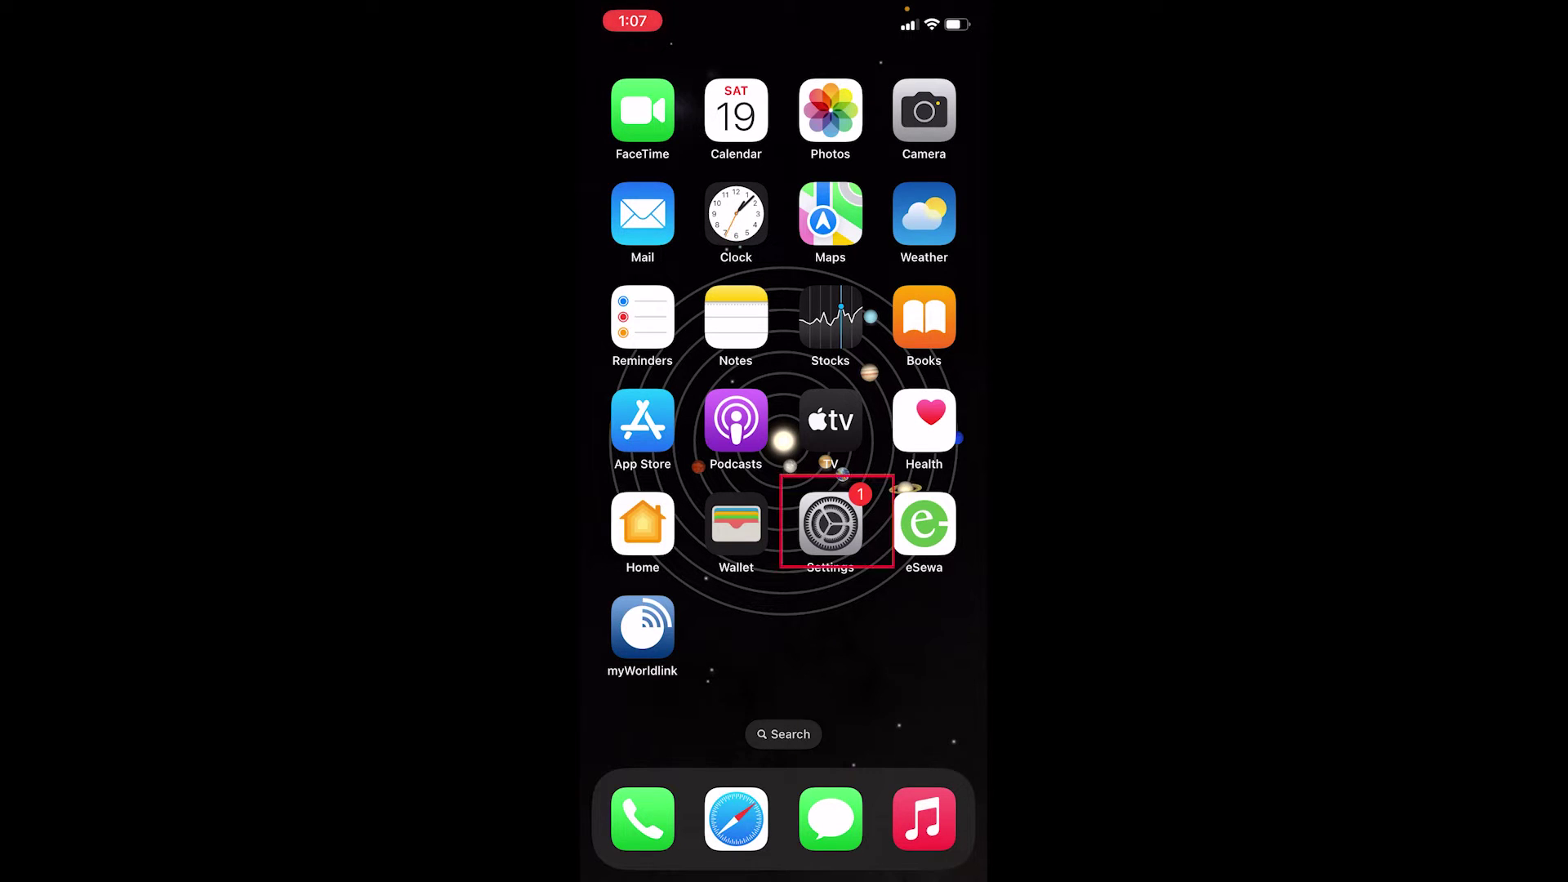
# Go to Settings > General > iPhone Storage to view storage used by each app
pyautogui.click(831, 525)
pyautogui.scroll(-2, 783, 491)
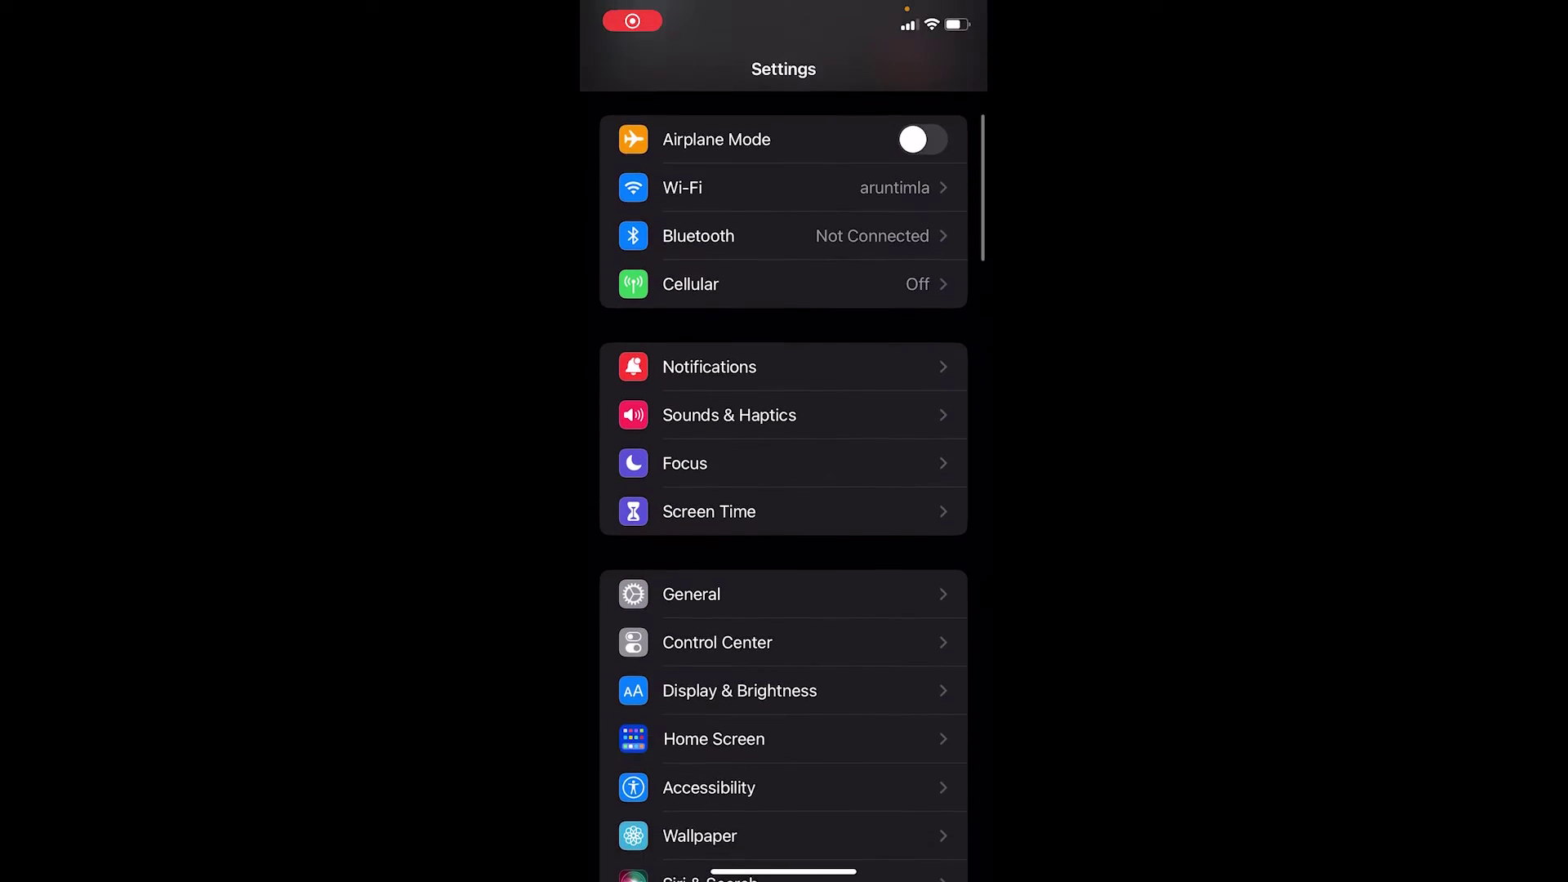
pyautogui.scroll(-1, 783, 490)
pyautogui.click(691, 530)
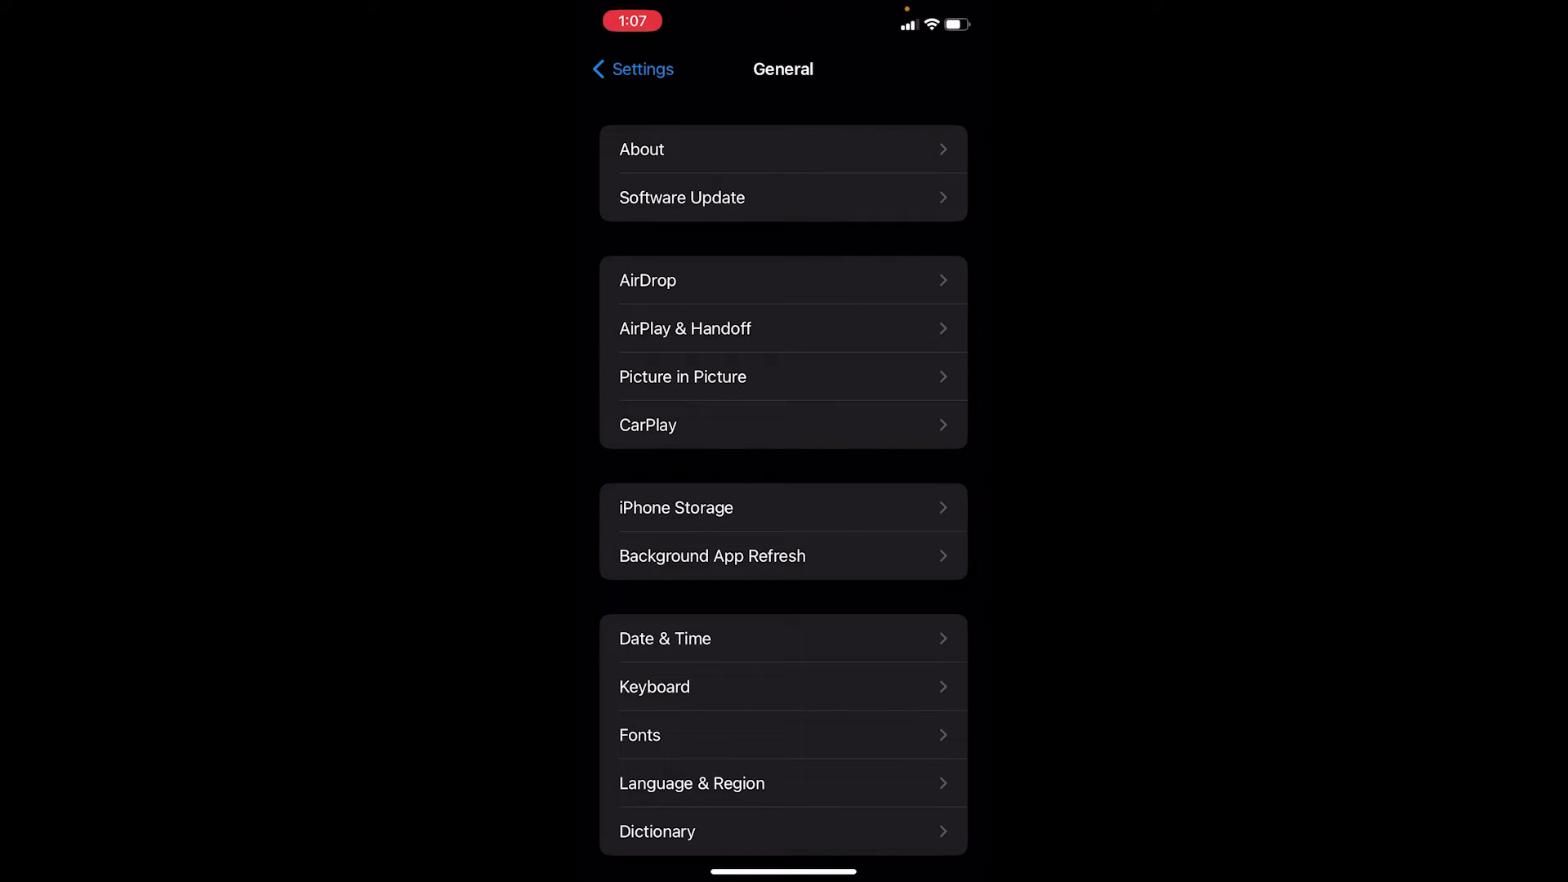
pyautogui.click(736, 508)
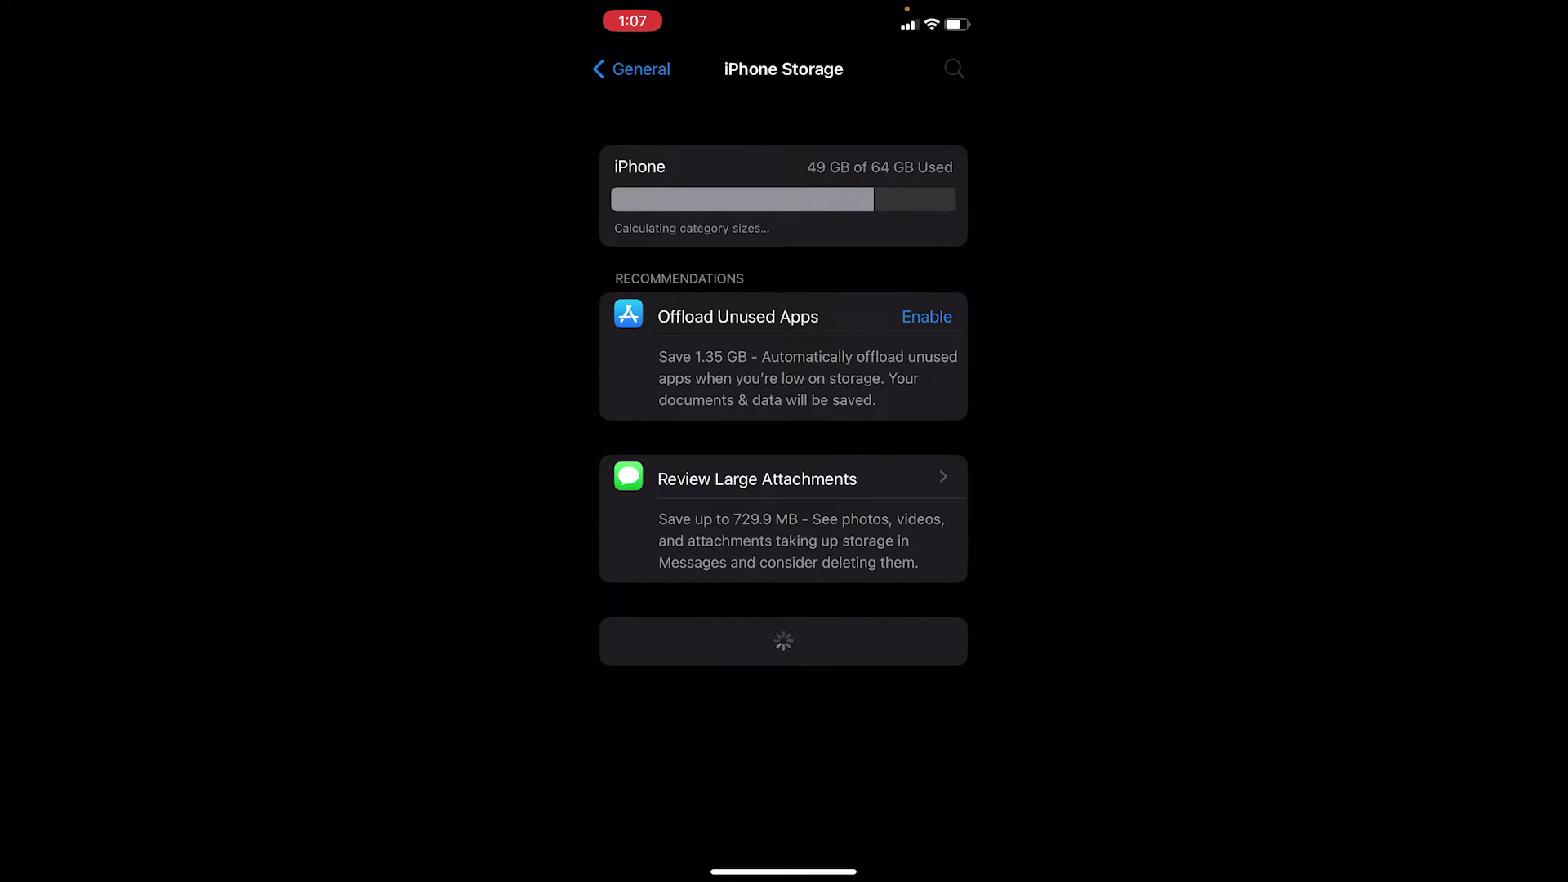
pyautogui.scroll(-5, 785, 490)
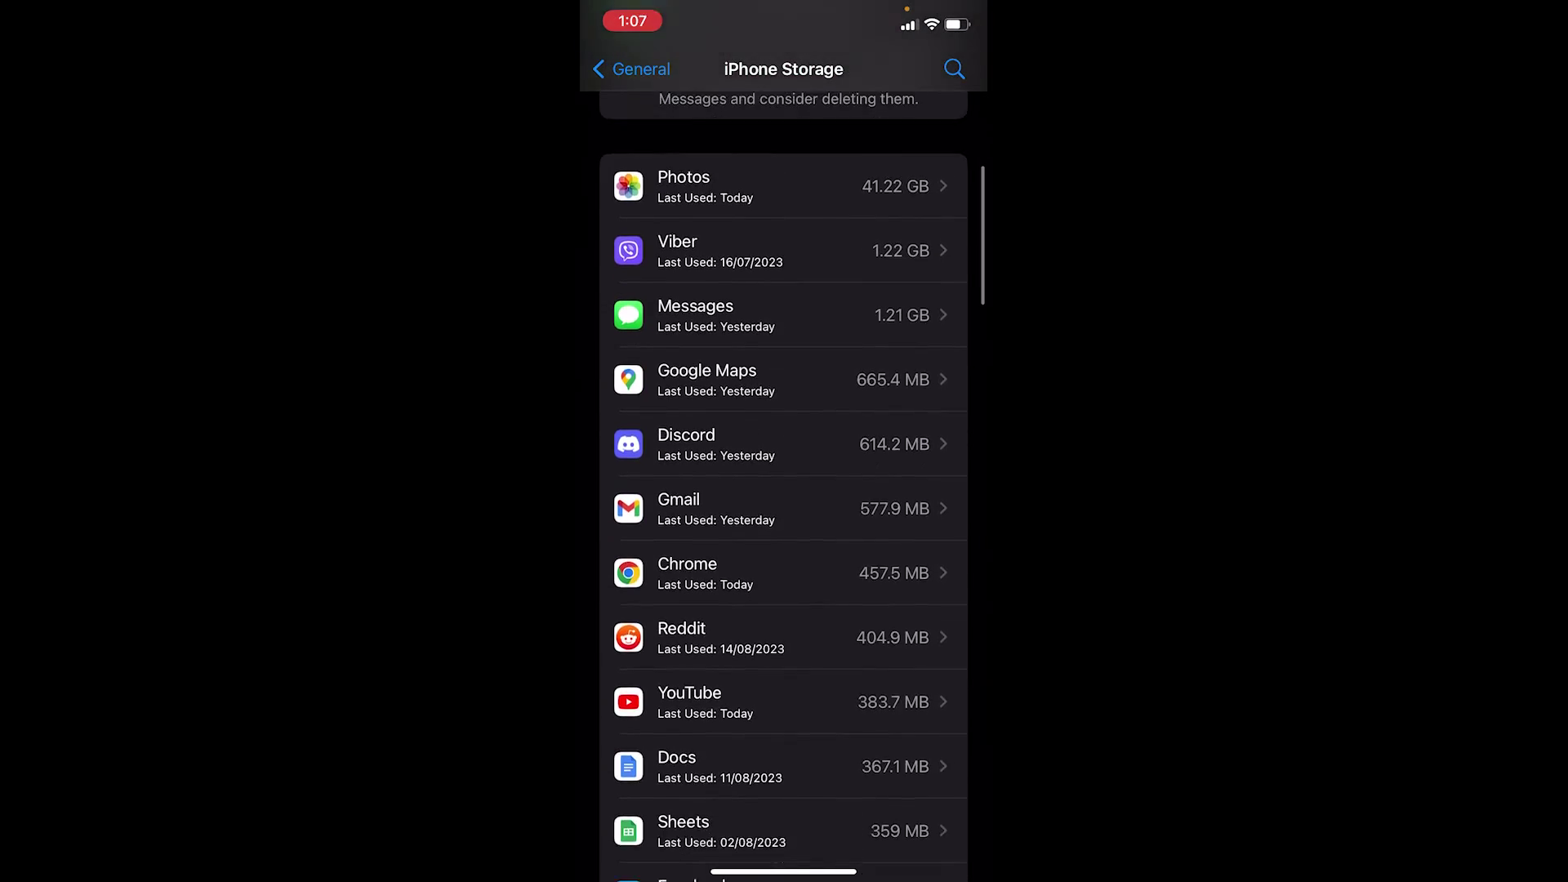
pyautogui.scroll(-5, 785, 490)
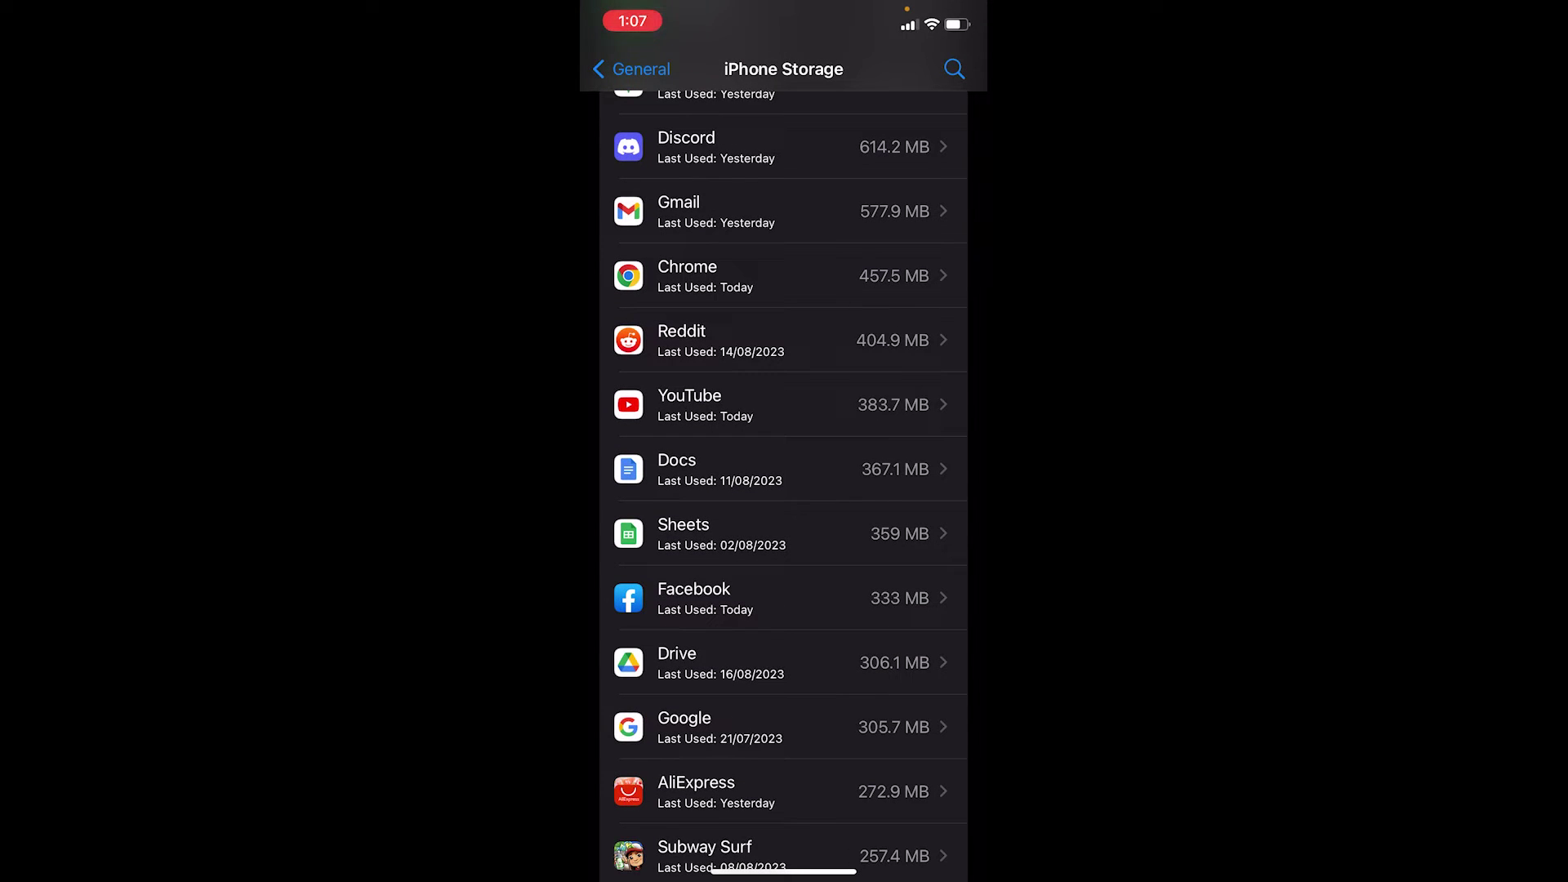
# Offload Facebook, keeping its 16.9 MB of data, then choose Reinstall App
pyautogui.click(784, 598)
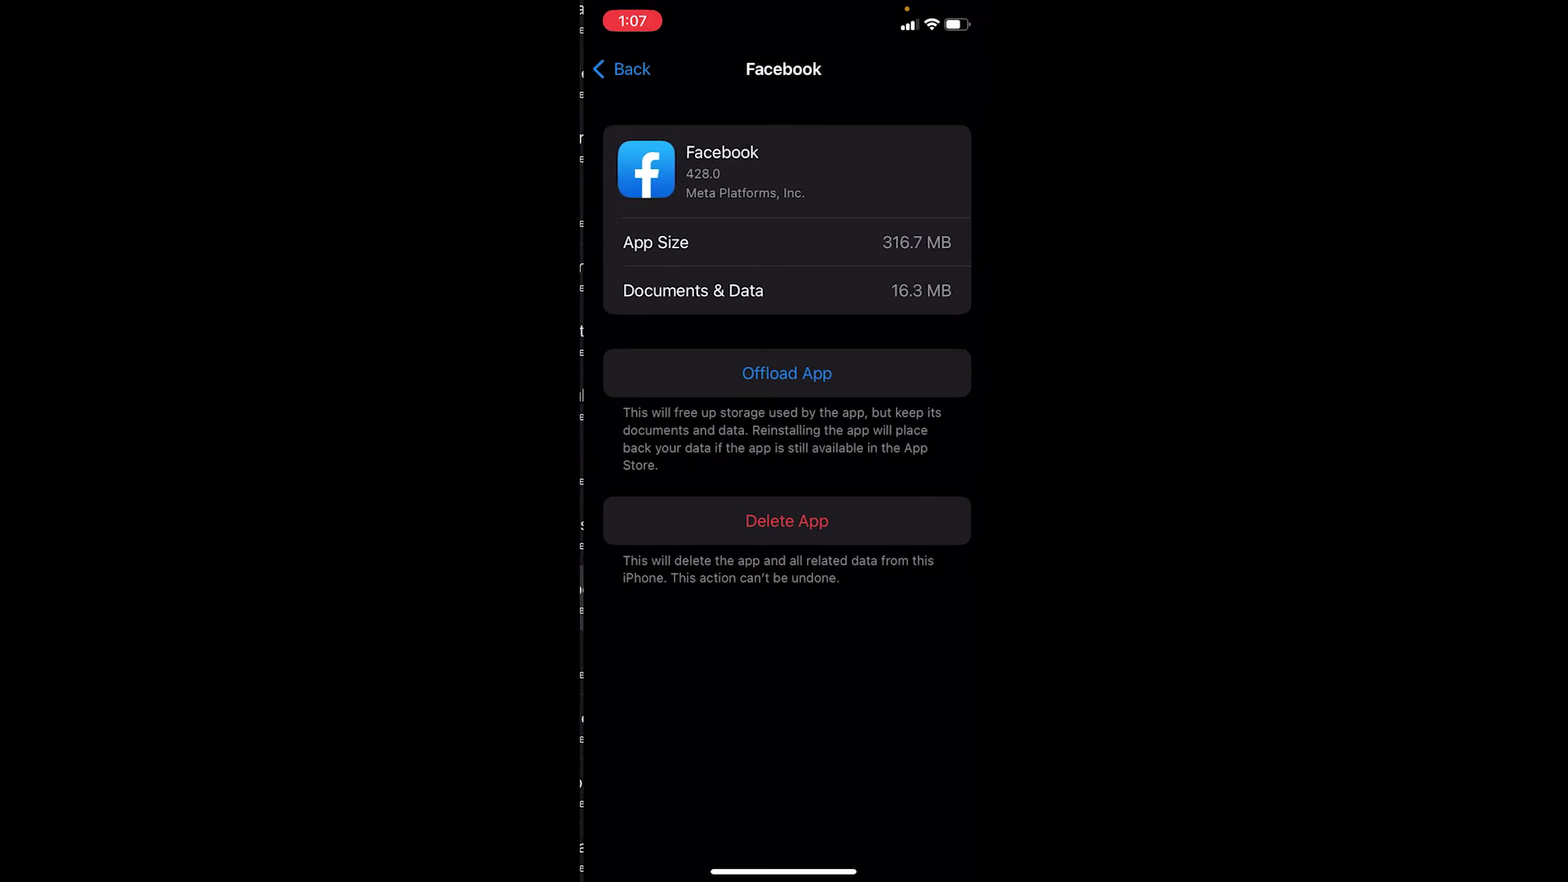
pyautogui.click(784, 372)
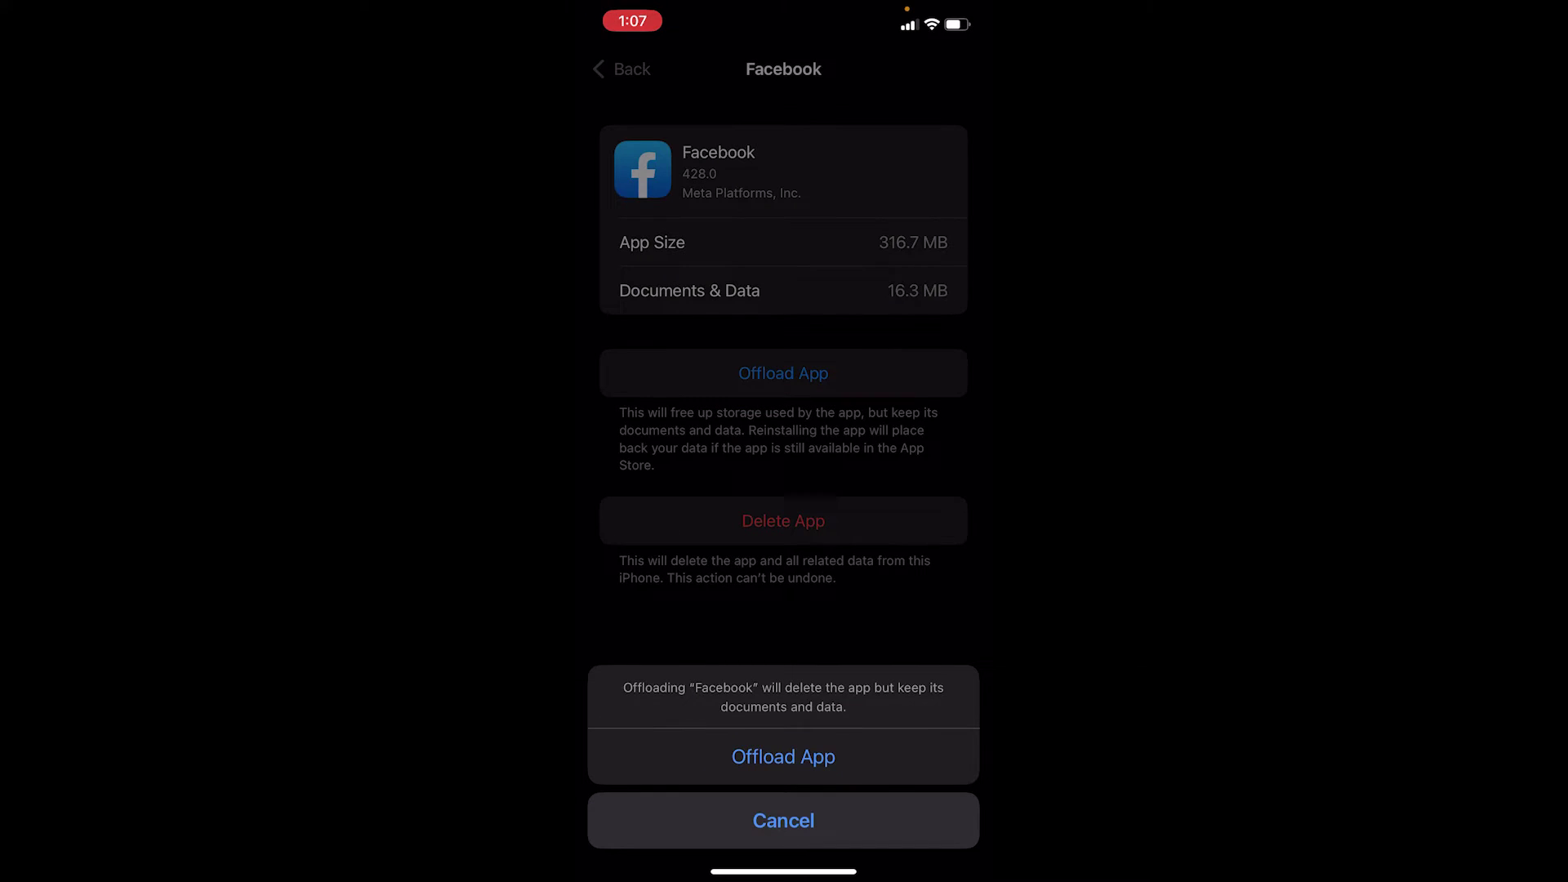
pyautogui.click(782, 755)
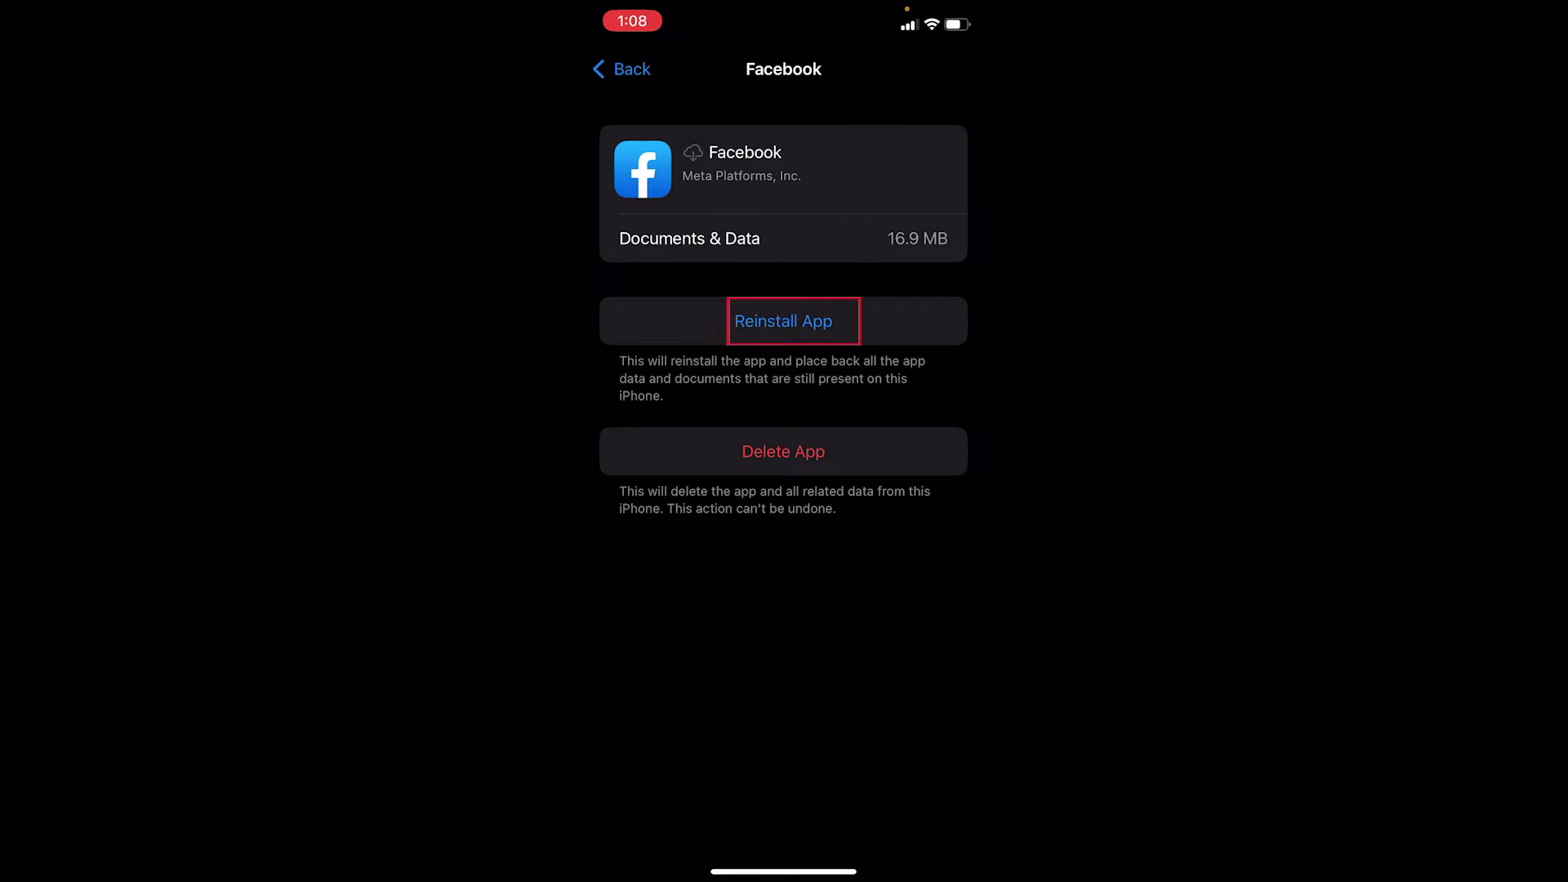
pyautogui.click(784, 320)
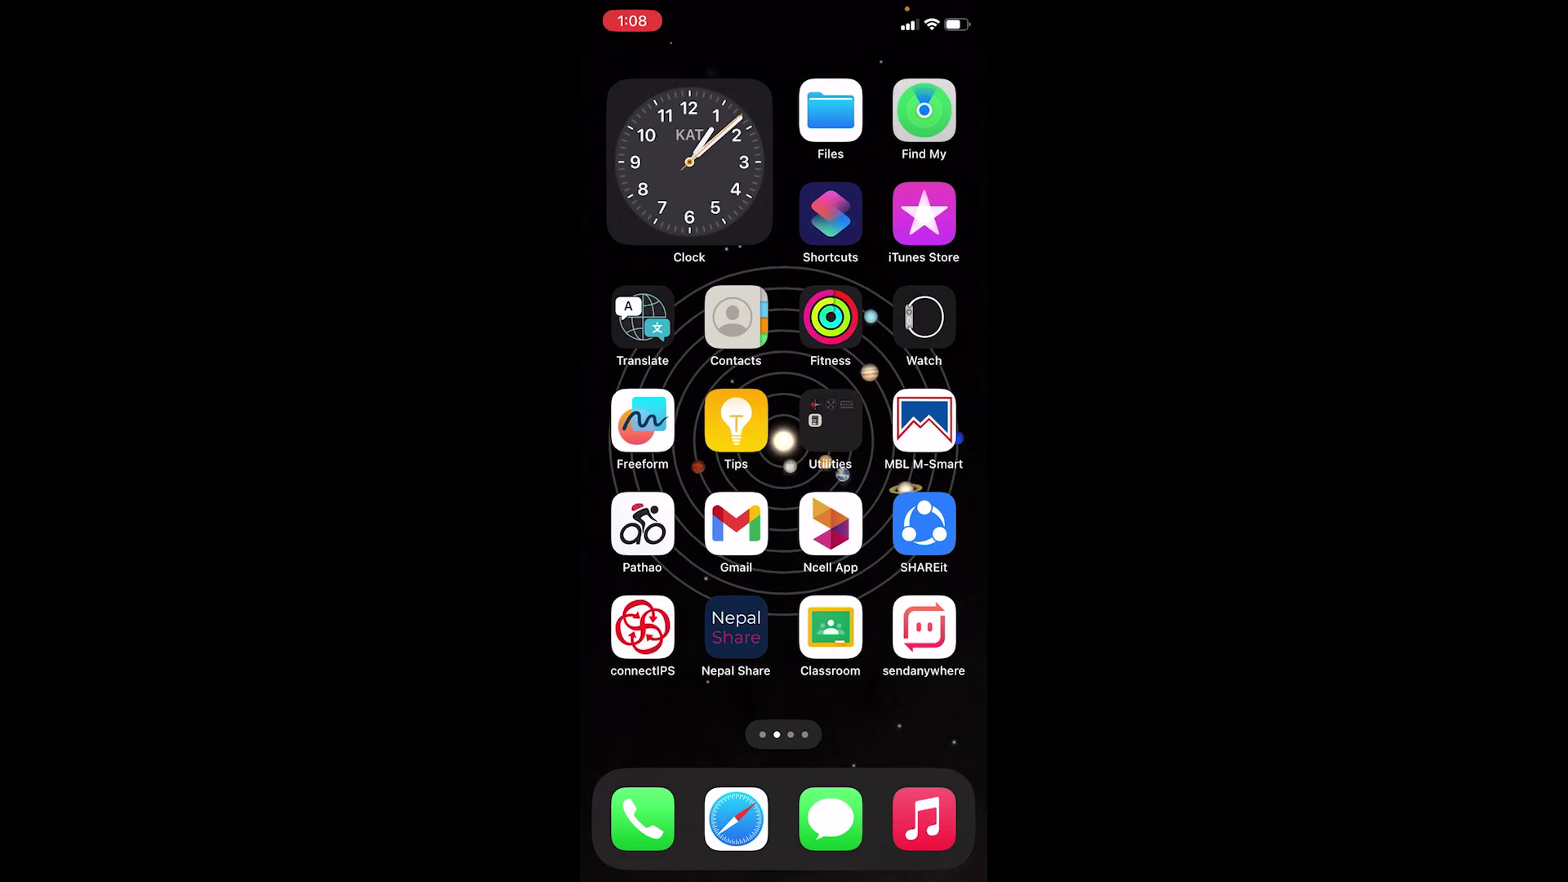
# Swipe through Home Screen pages to find Facebook's icon labelled Installing
pyautogui.moveTo(919, 490); pyautogui.dragTo(638, 491)
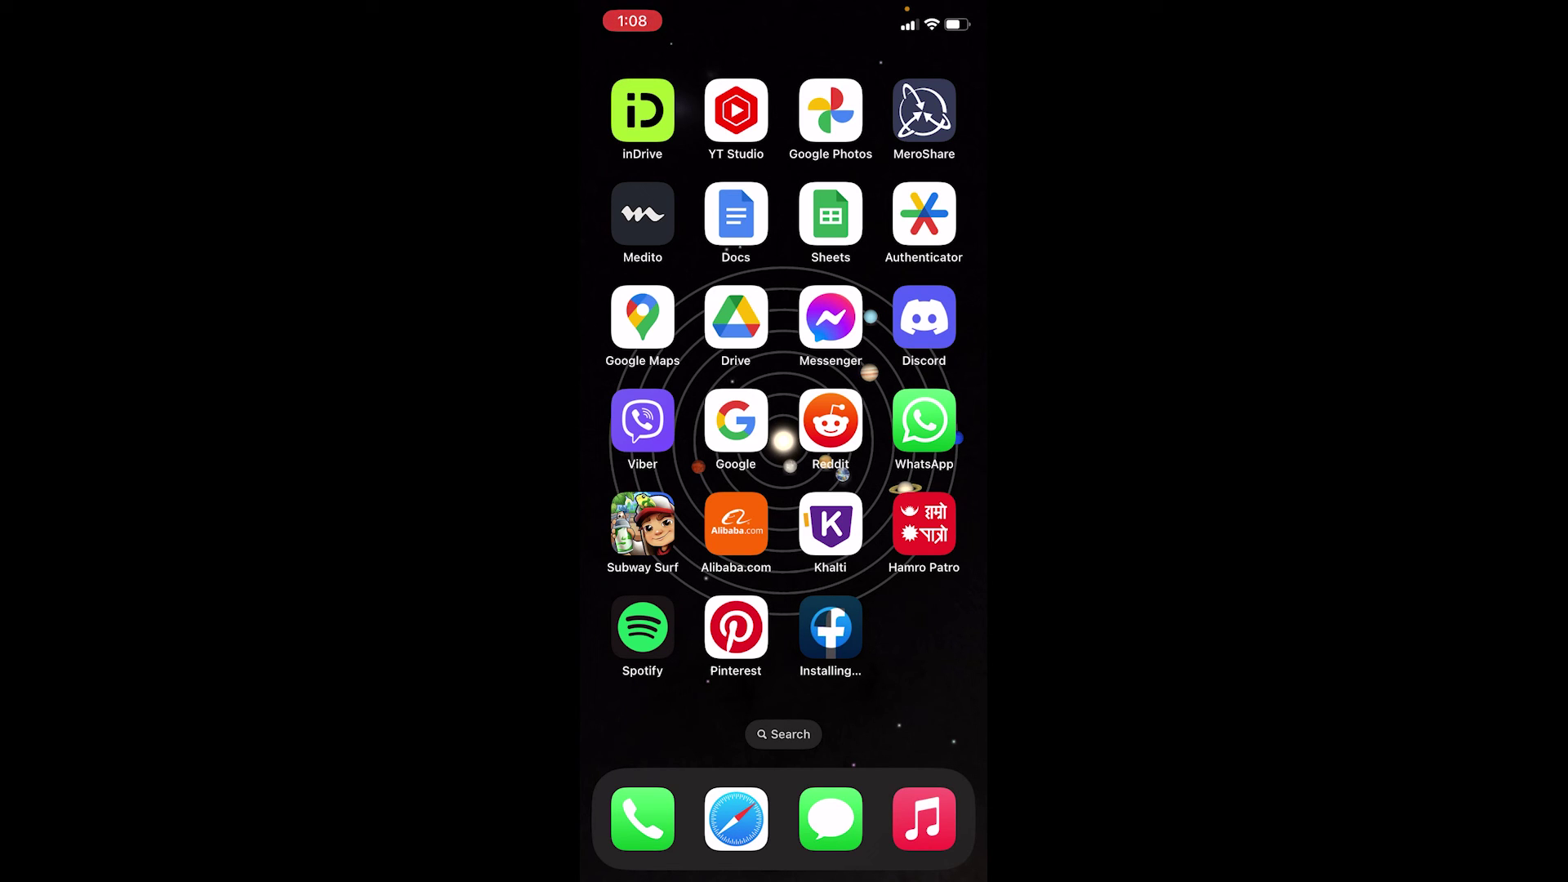
pyautogui.moveTo(858, 491); pyautogui.dragTo(638, 490)
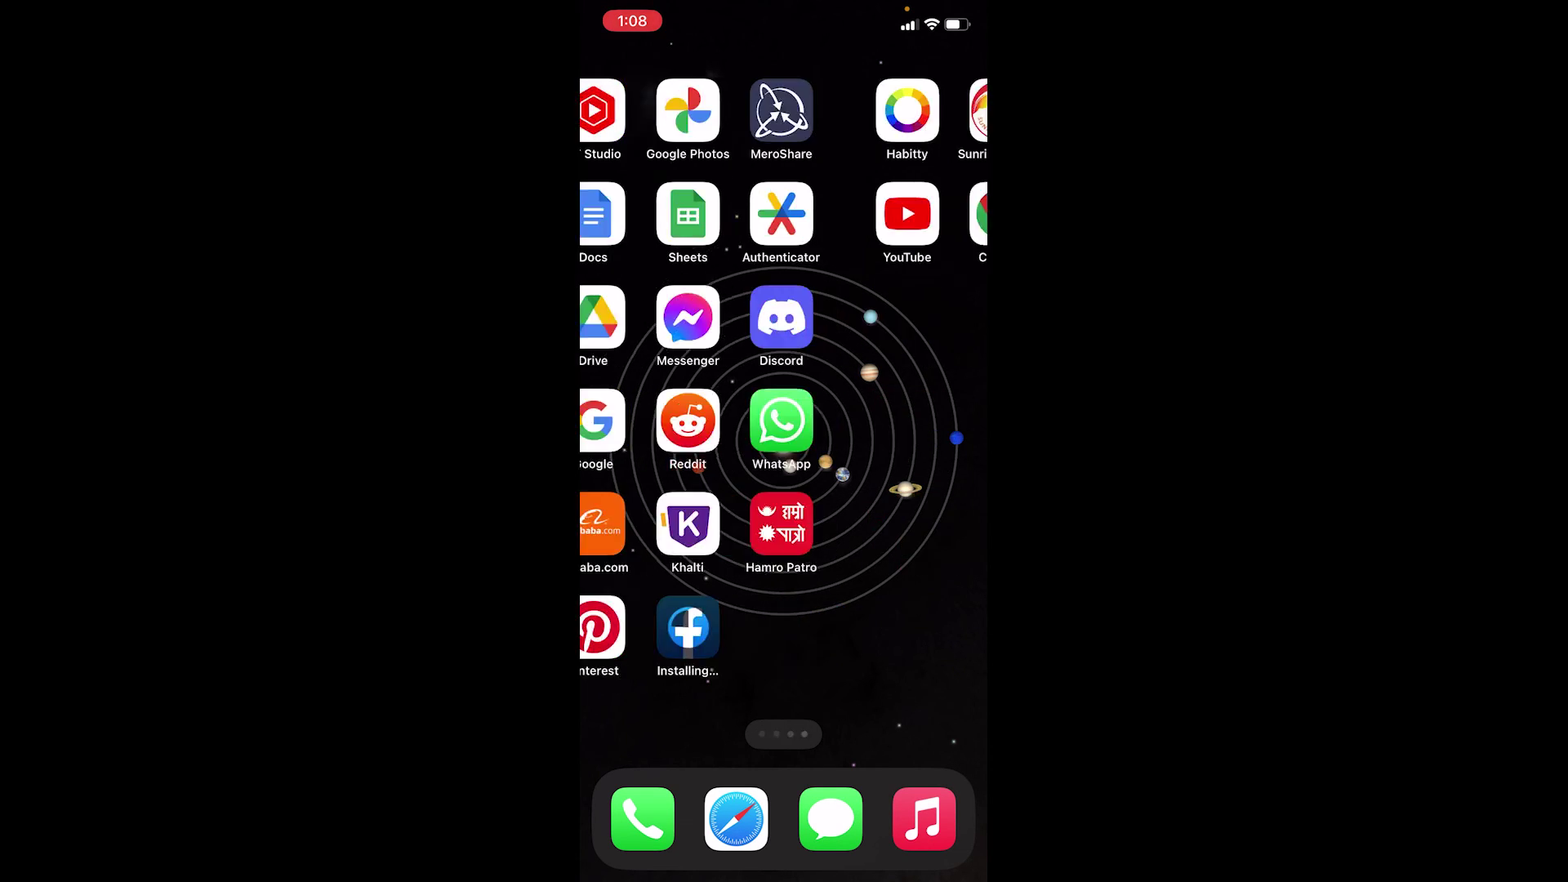